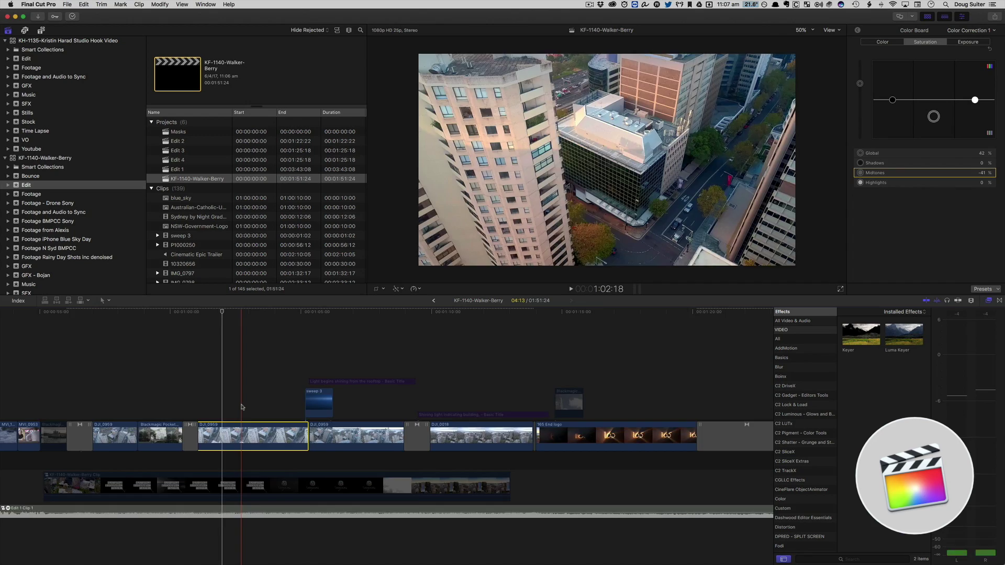
Place a copy of the selected drone building clip at the end of the timeline and export it as a Master File.
{"action": "key", "text": "End"}
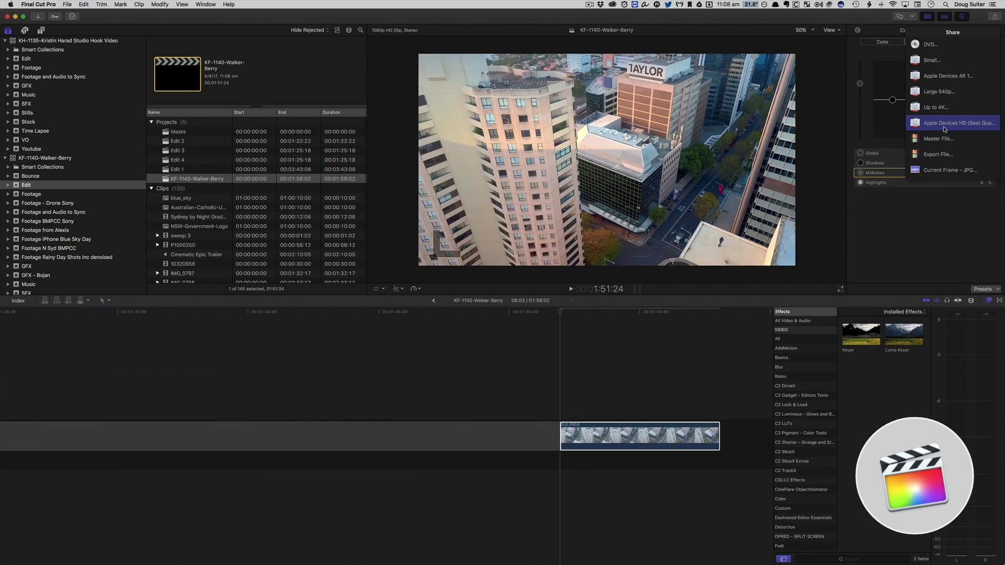
{"action": "left_click", "coordinate": [939, 139]}
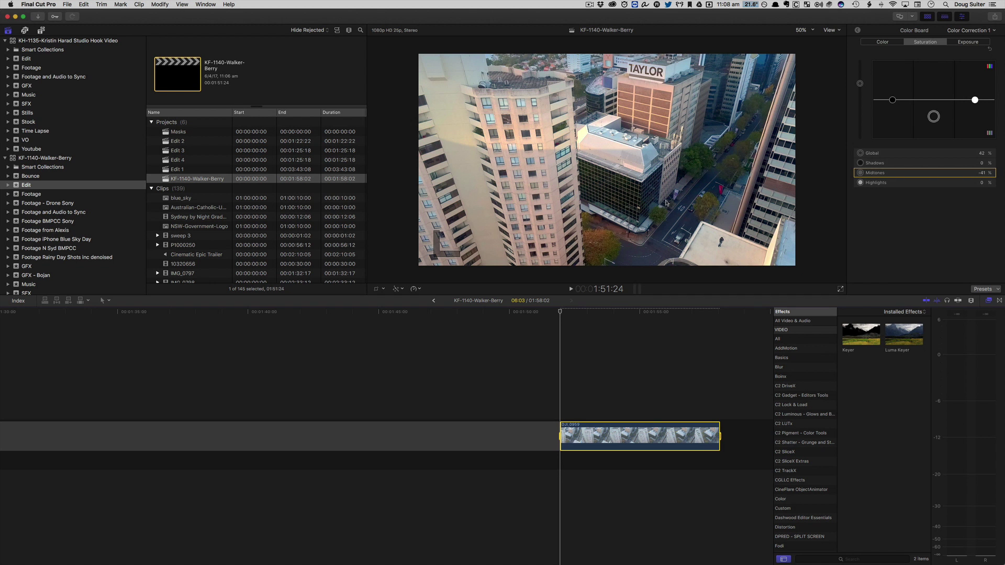
Switch to After Effects and bring the exported Building Trace 1.mov into a new composition.
{"action": "key", "text": "super+space"}
{"action": "type", "text": "af"}
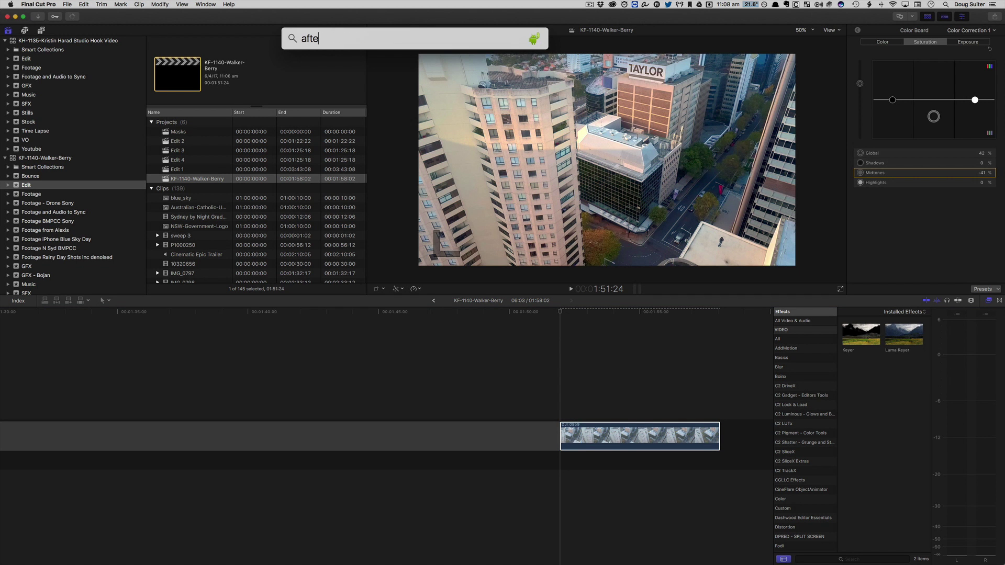
{"action": "key", "text": "Return"}
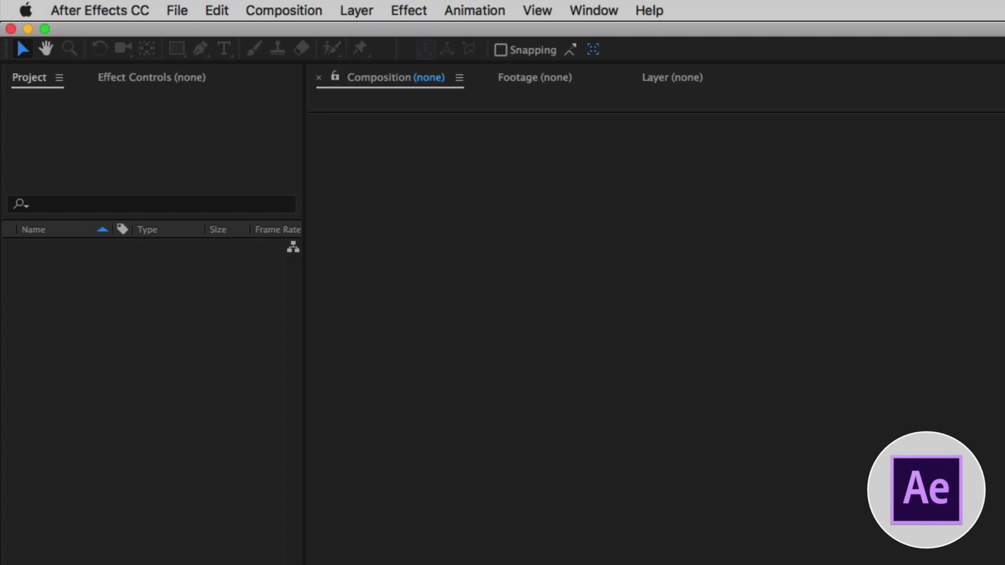
{"action": "mouse_move", "coordinate": [10, 502]}
{"action": "left_mouse_down"}
{"action": "mouse_move", "coordinate": [98, 489]}
{"action": "mouse_move", "coordinate": [167, 379]}
{"action": "left_mouse_up"}
{"action": "left_click", "coordinate": [56, 326]}
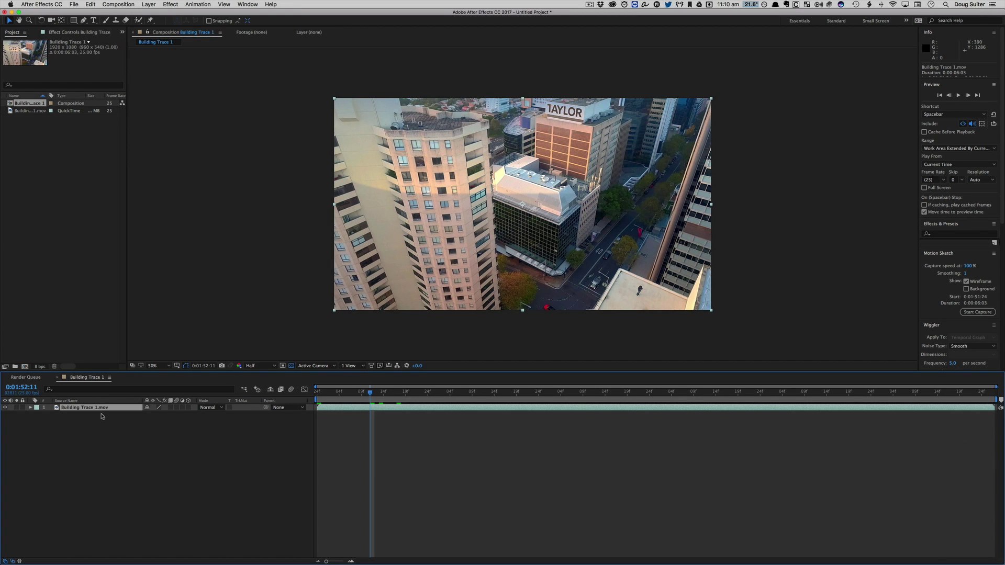
Open the Building Trace 1.mov layer in mocha AE and outline the dark glass building with a spline shape on the last frame.
{"action": "left_click", "coordinate": [198, 5]}
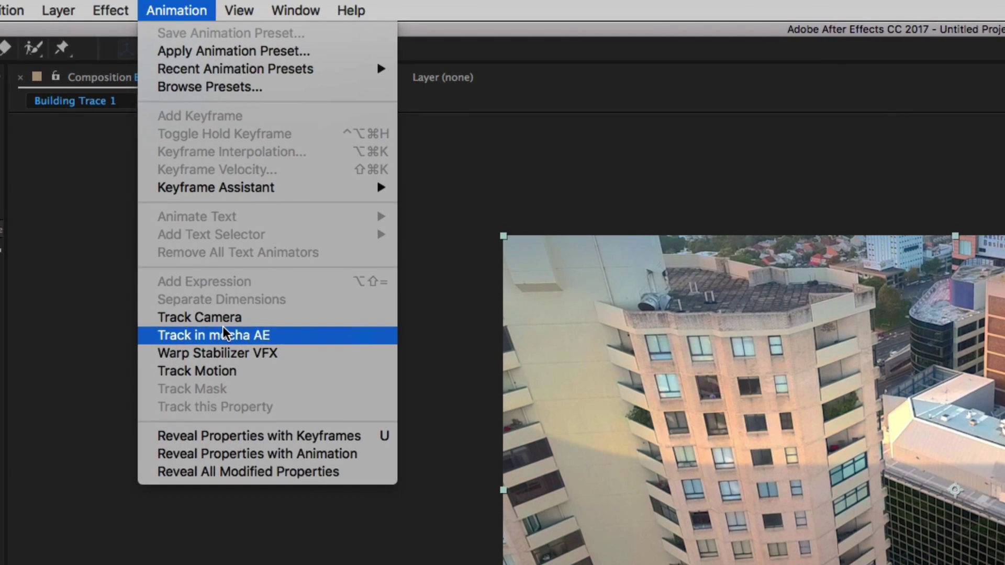
{"action": "left_click", "coordinate": [213, 140]}
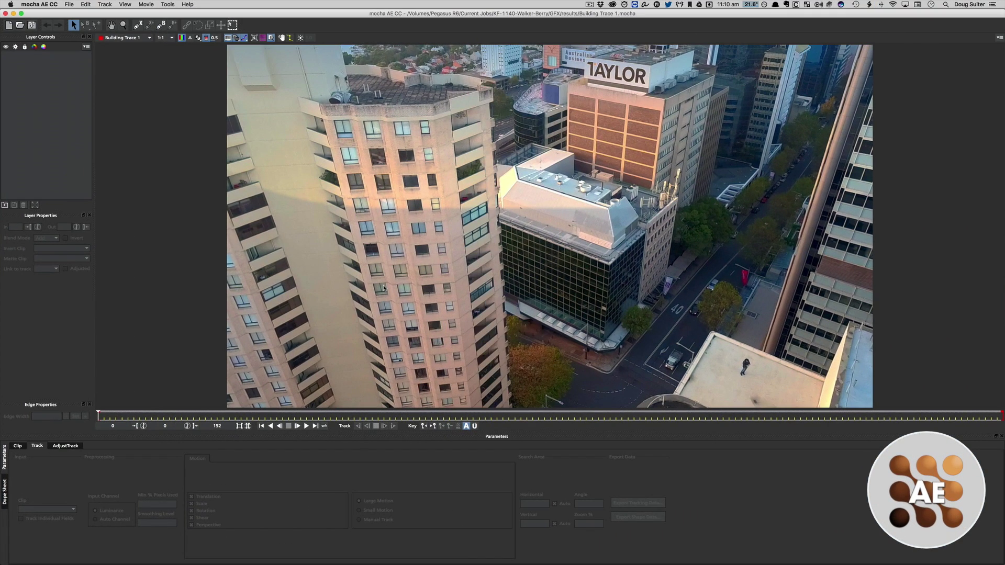
{"action": "key", "text": "z"}
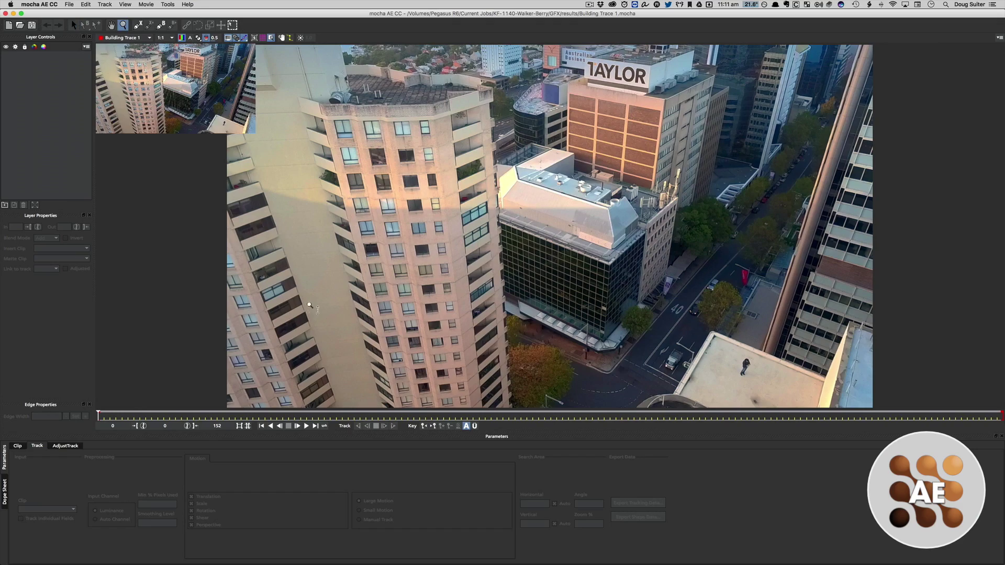
{"action": "scroll", "coordinate": [388, 235], "scroll_direction": "down", "scroll_amount": 3}
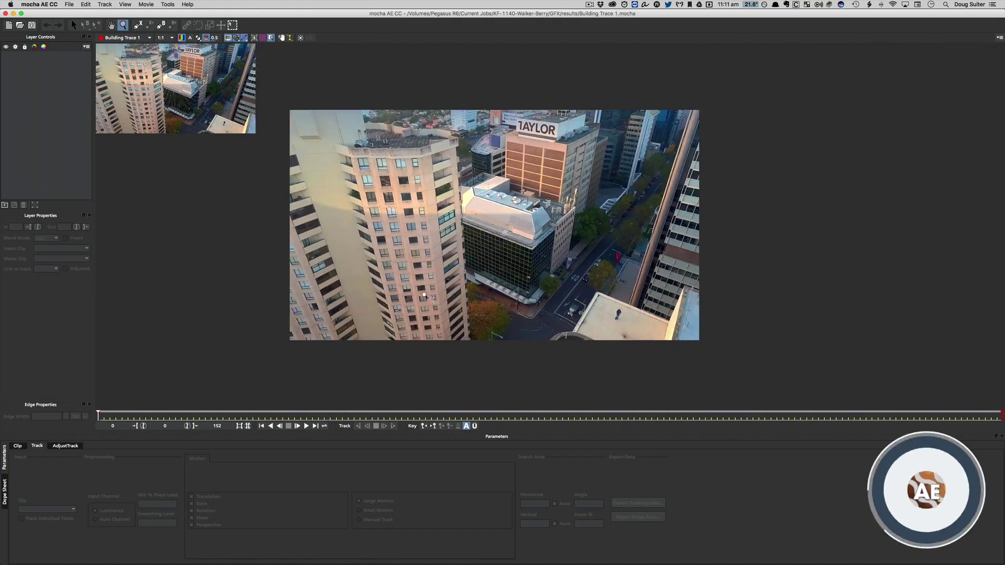
{"action": "left_click_drag", "start_coordinate": [425, 295], "coordinate": [430, 254]}
{"action": "key", "text": "x"}
{"action": "left_click_drag", "start_coordinate": [545, 228], "coordinate": [533, 211]}
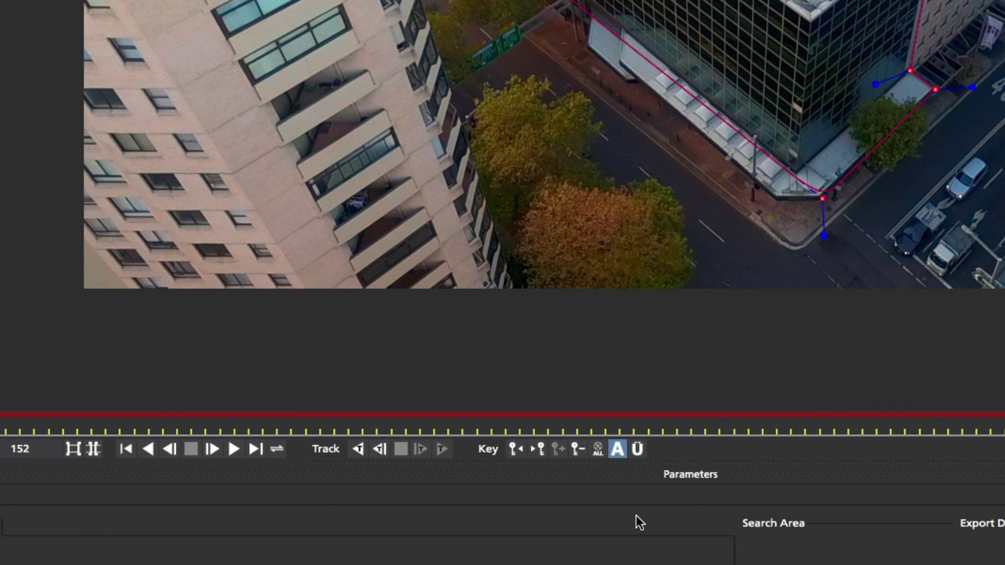
Track the building shape backwards through the clip, check it in playback and copy the selected layer's mocha shape data for AE.
{"action": "left_click", "coordinate": [358, 450]}
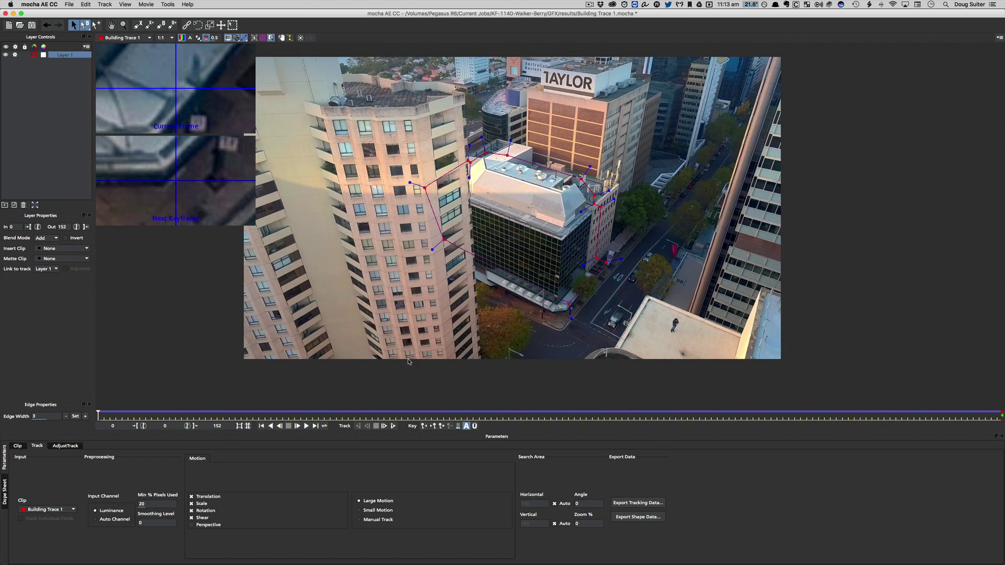
{"action": "key", "text": "space"}
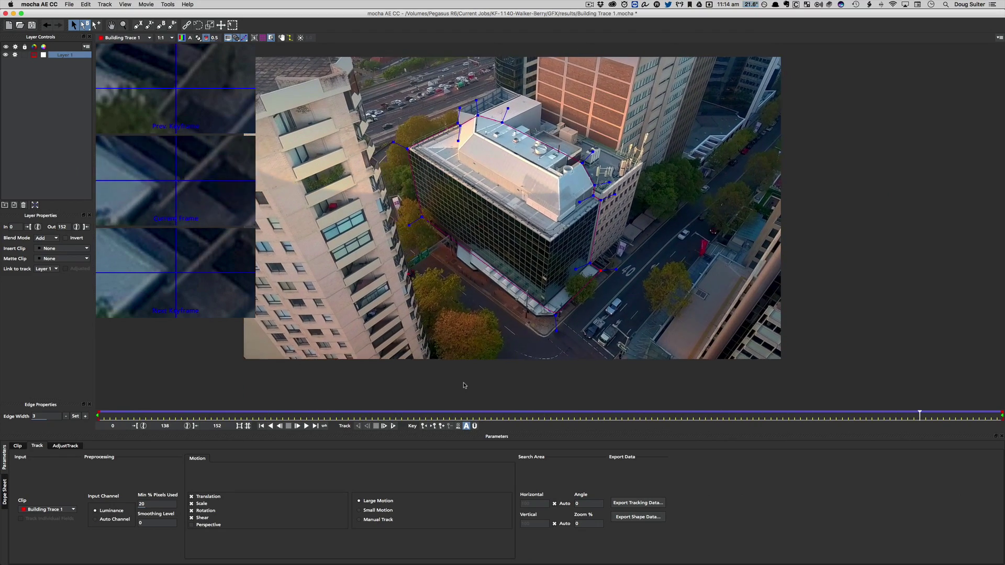
{"action": "left_click", "coordinate": [637, 517]}
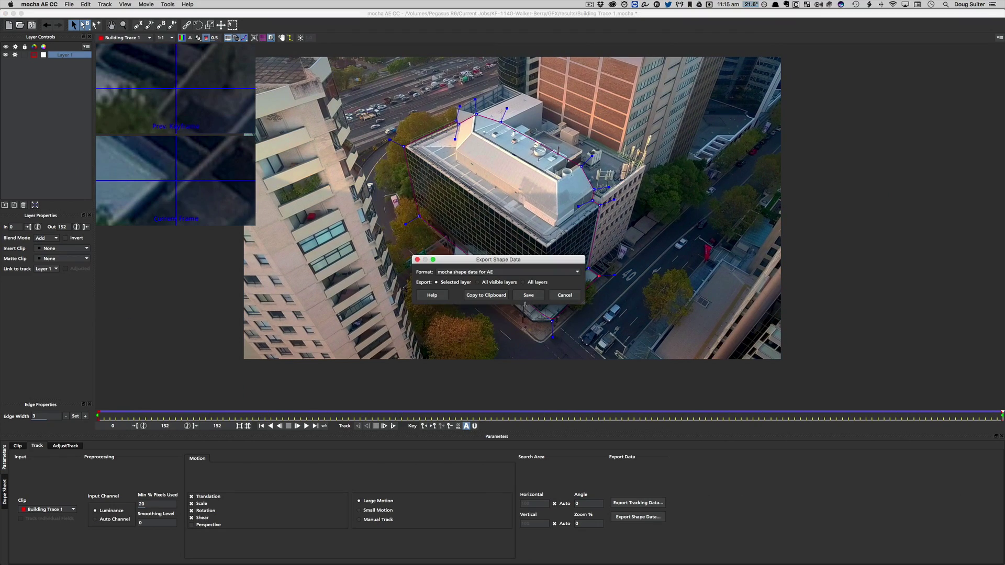
{"action": "left_click", "coordinate": [487, 296]}
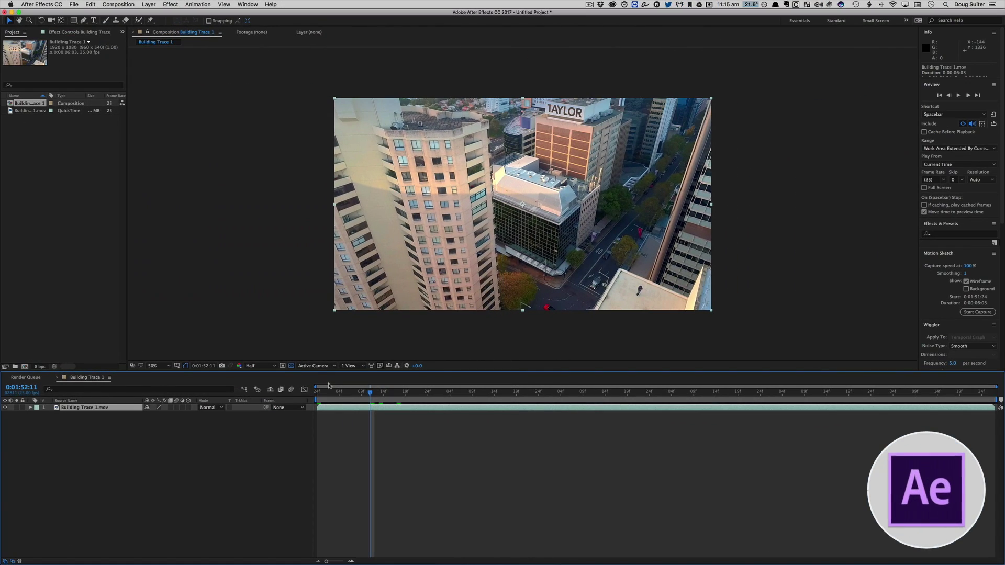
In After Effects, paste the mocha mask onto the Building Trace 1.mov layer at its first frame, 0:01:51:24.
{"action": "mouse_move", "coordinate": [325, 392]}
{"action": "left_mouse_down"}
{"action": "mouse_move", "coordinate": [349, 392]}
{"action": "mouse_move", "coordinate": [307, 394]}
{"action": "left_mouse_up"}
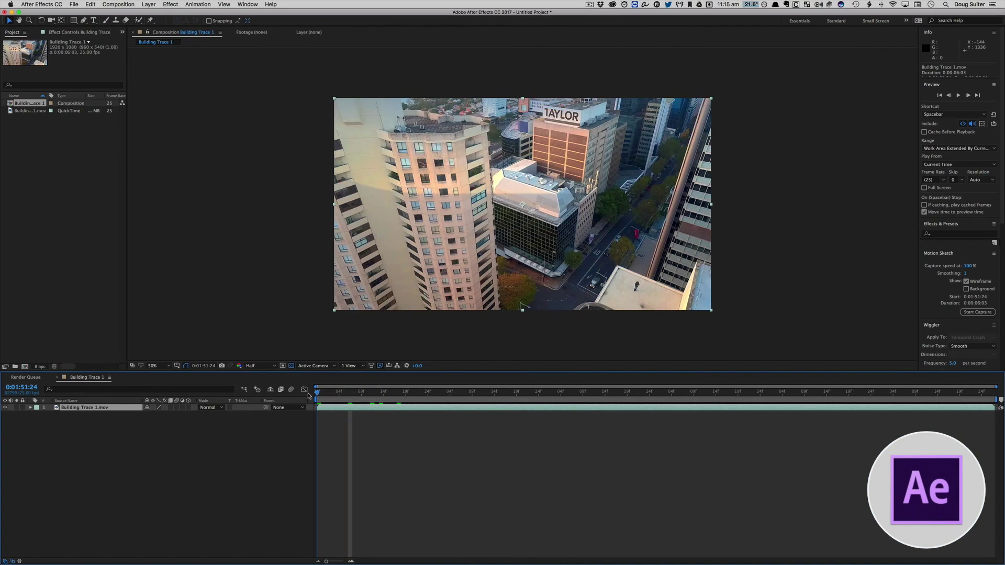
{"action": "left_click", "coordinate": [113, 3]}
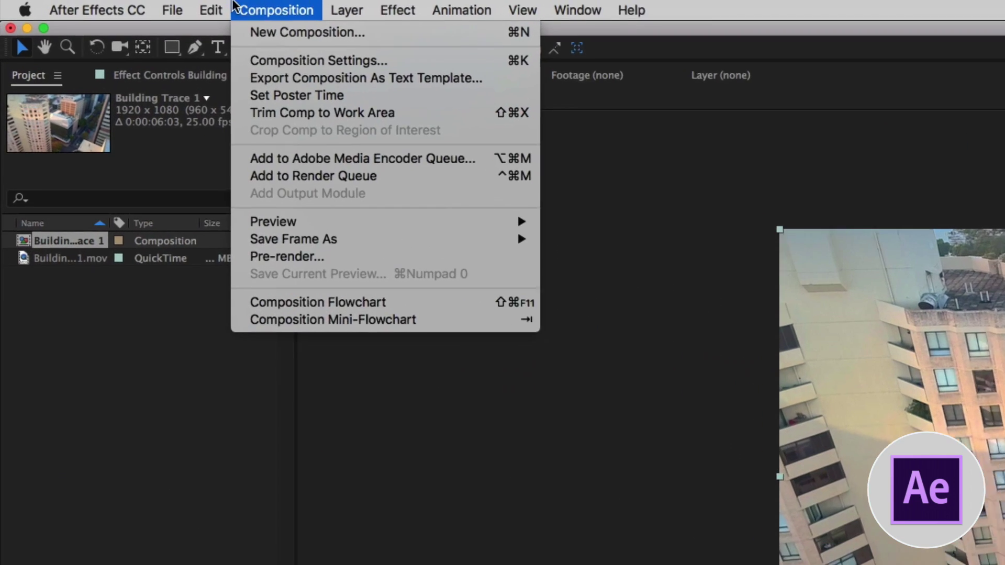
{"action": "mouse_move", "coordinate": [93, 2]}
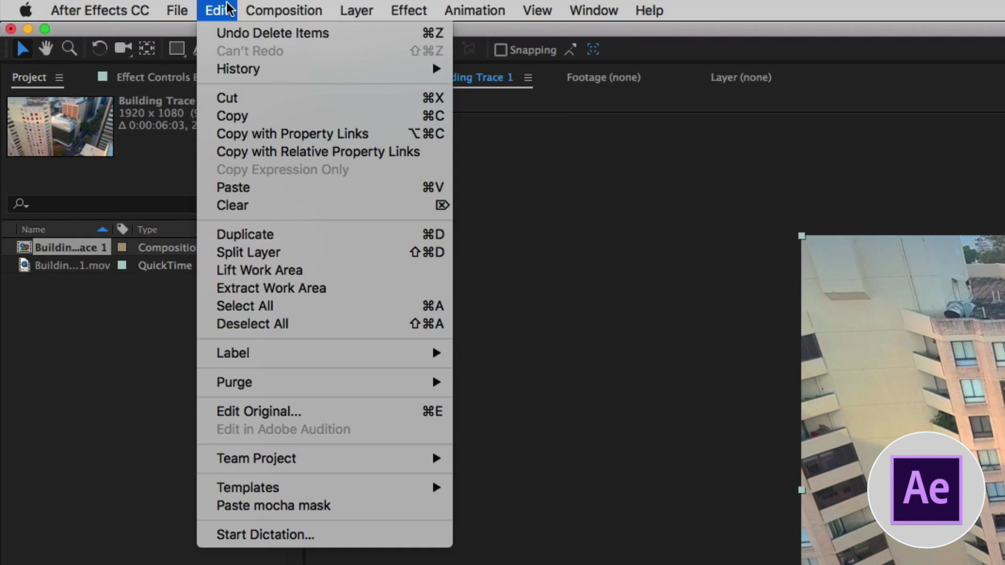
{"action": "left_click", "coordinate": [262, 506]}
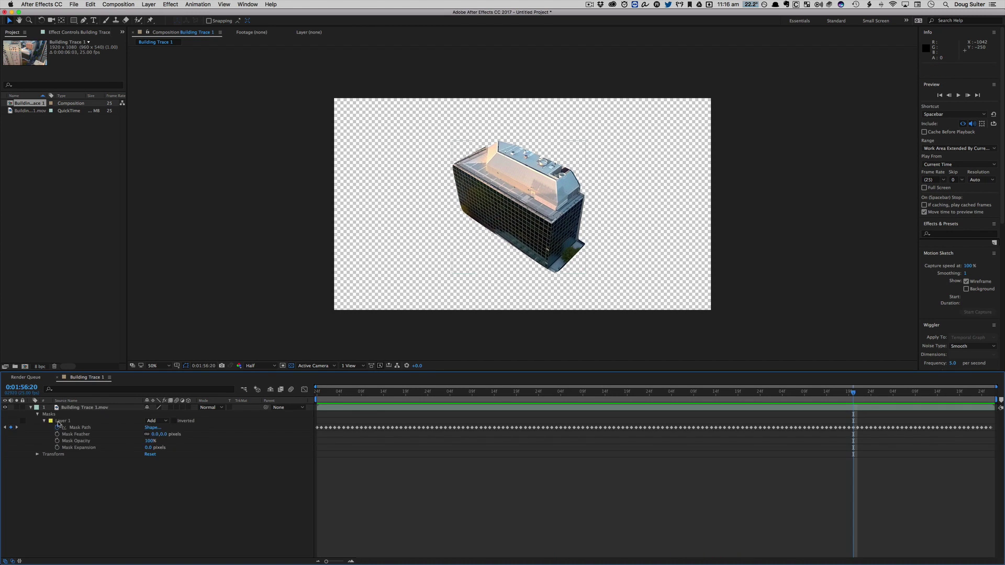
Apply the Generate Stroke effect to the masked building layer.
{"action": "left_click", "coordinate": [58, 416]}
{"action": "left_click", "coordinate": [168, 4]}
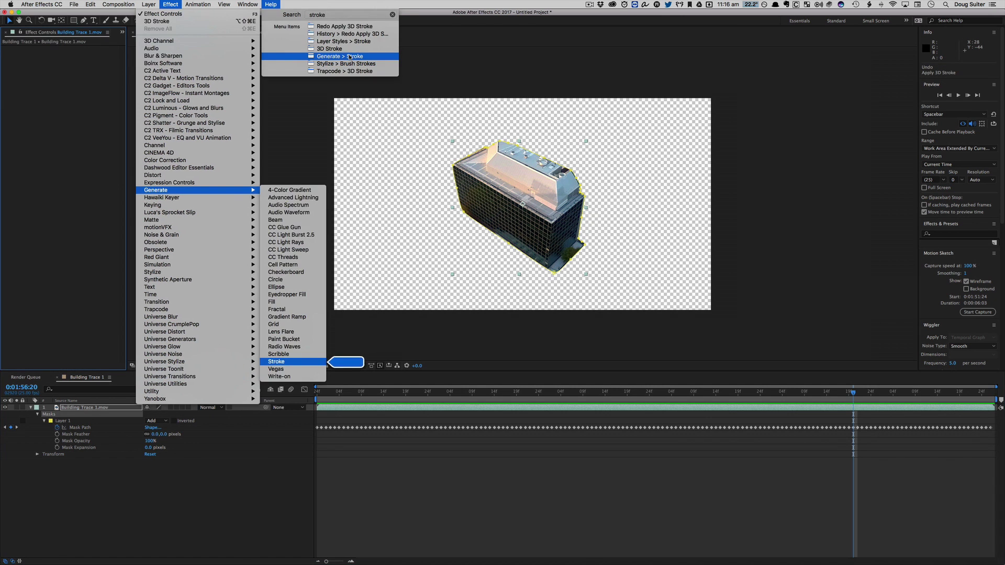
{"action": "left_click", "coordinate": [350, 56]}
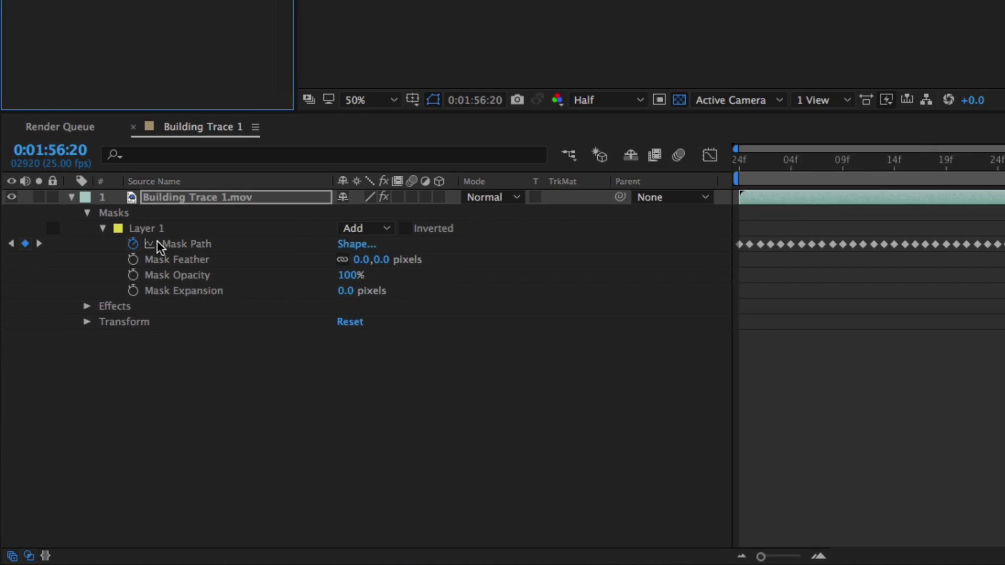
Set the Stroke effect's Brush Size to 12.3 and turn off the transparency grid.
{"action": "left_click", "coordinate": [90, 299]}
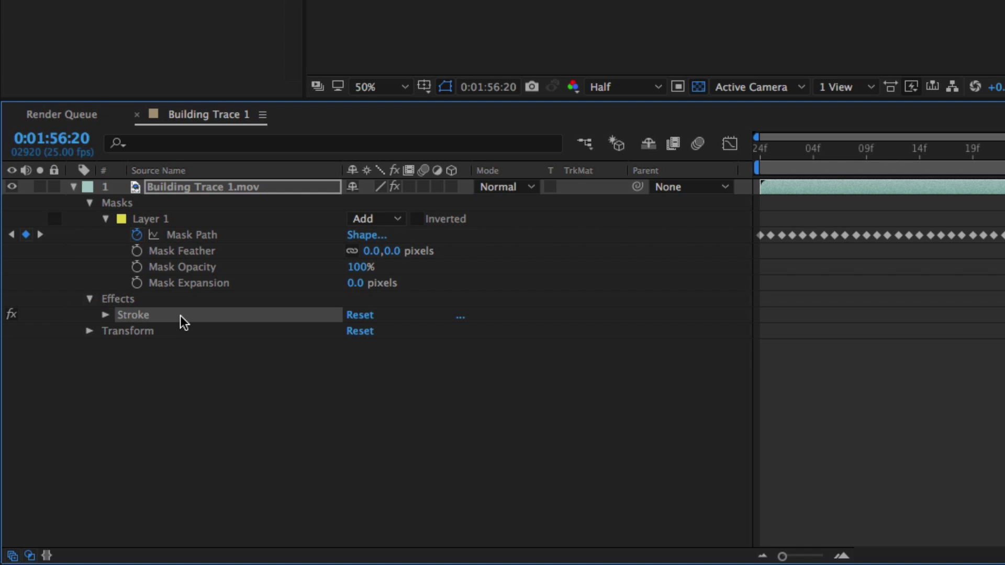
{"action": "left_click", "coordinate": [105, 315]}
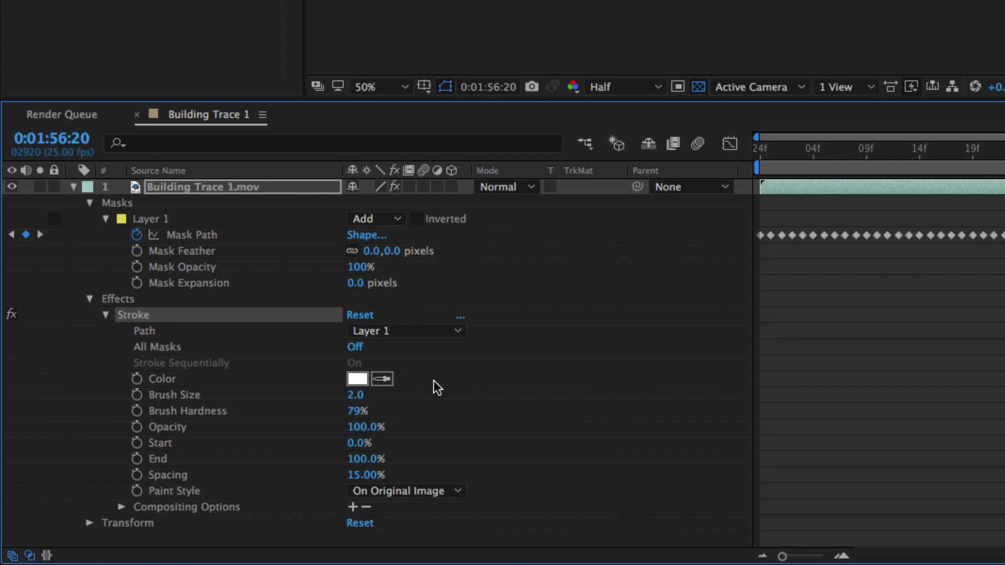
{"action": "left_click", "coordinate": [386, 493]}
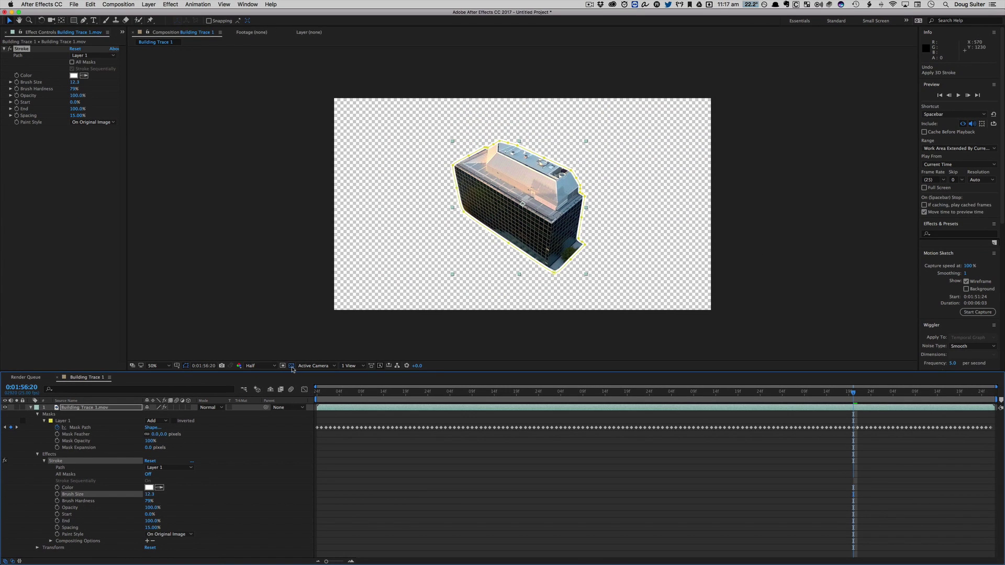
{"action": "left_click", "coordinate": [699, 87]}
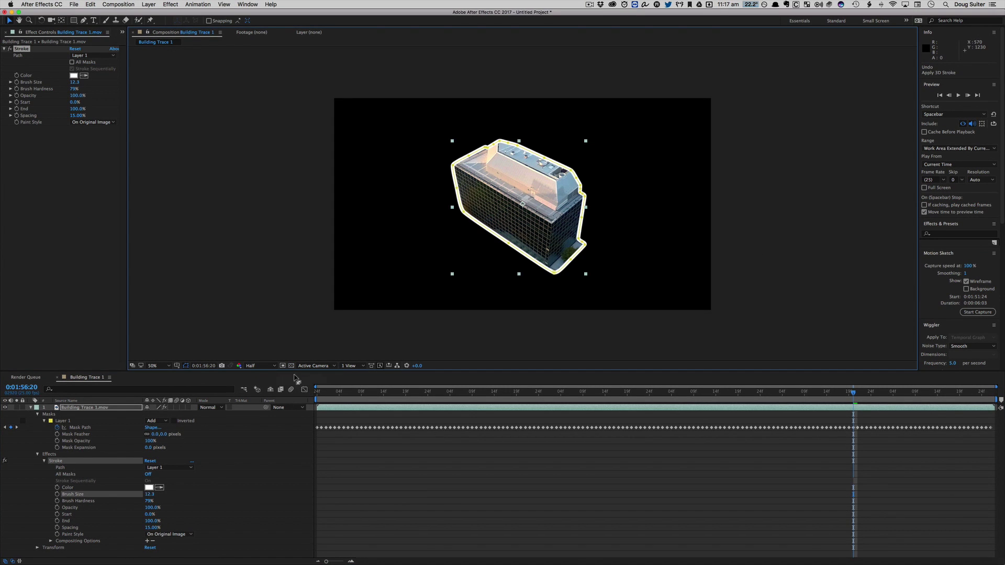
Keyframe the Stroke's End value from 0% at the first frame to 100% at the end of the clip and preview the animation.
{"action": "left_click_drag", "start_coordinate": [853, 392], "coordinate": [433, 390]}
{"action": "left_click_drag", "start_coordinate": [152, 522], "coordinate": [150, 543]}
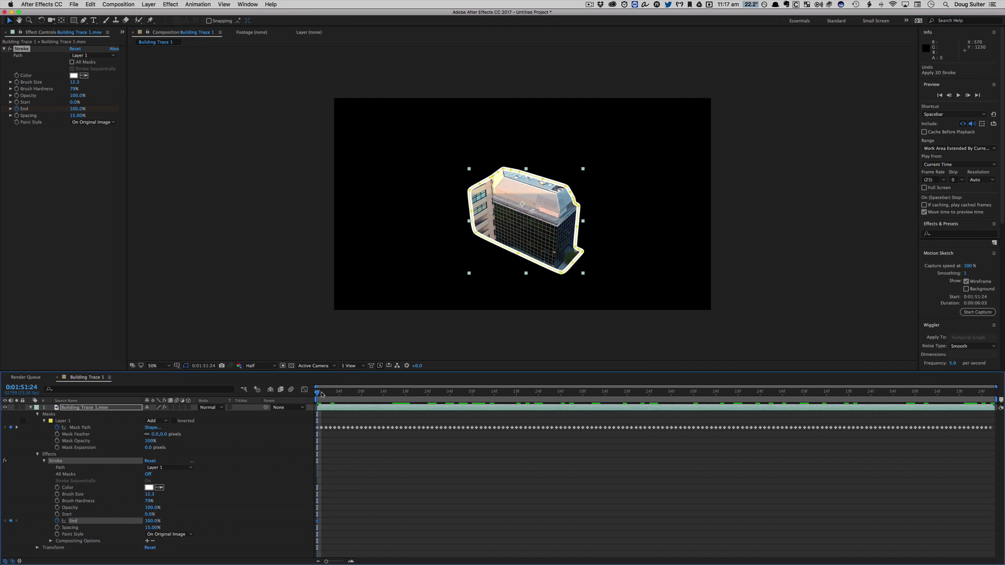
{"action": "left_click_drag", "start_coordinate": [321, 394], "coordinate": [988, 419]}
{"action": "left_click_drag", "start_coordinate": [152, 521], "coordinate": [156, 564]}
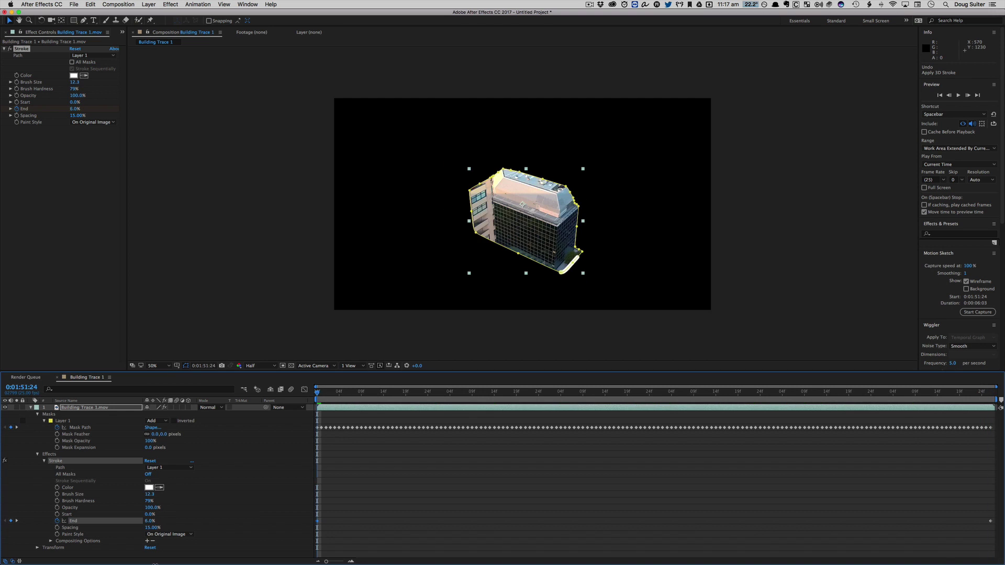
{"action": "left_click", "coordinate": [192, 225]}
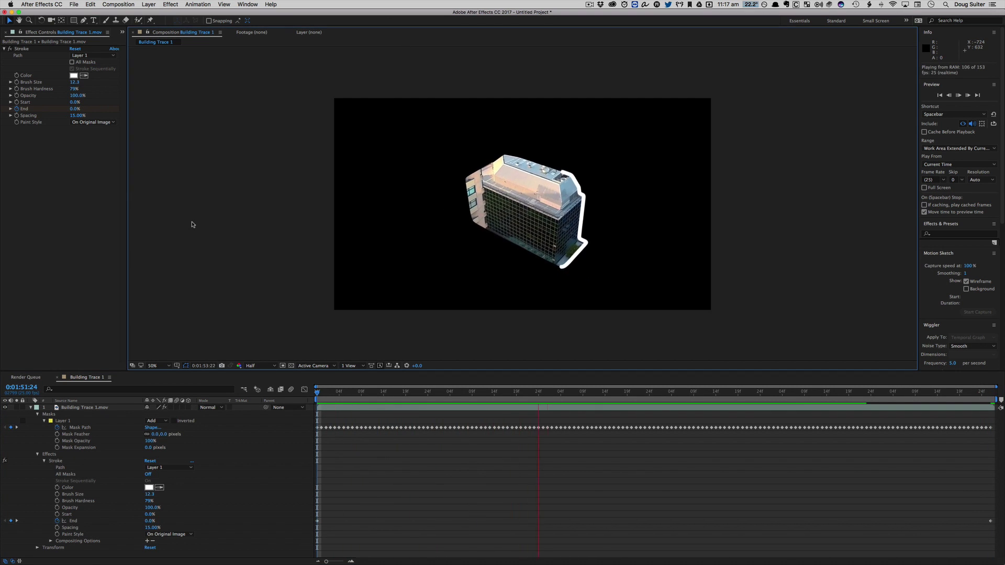
Change the Stroke effect's Paint Style to On Transparent.
{"action": "left_click", "coordinate": [197, 479]}
{"action": "left_click", "coordinate": [175, 534]}
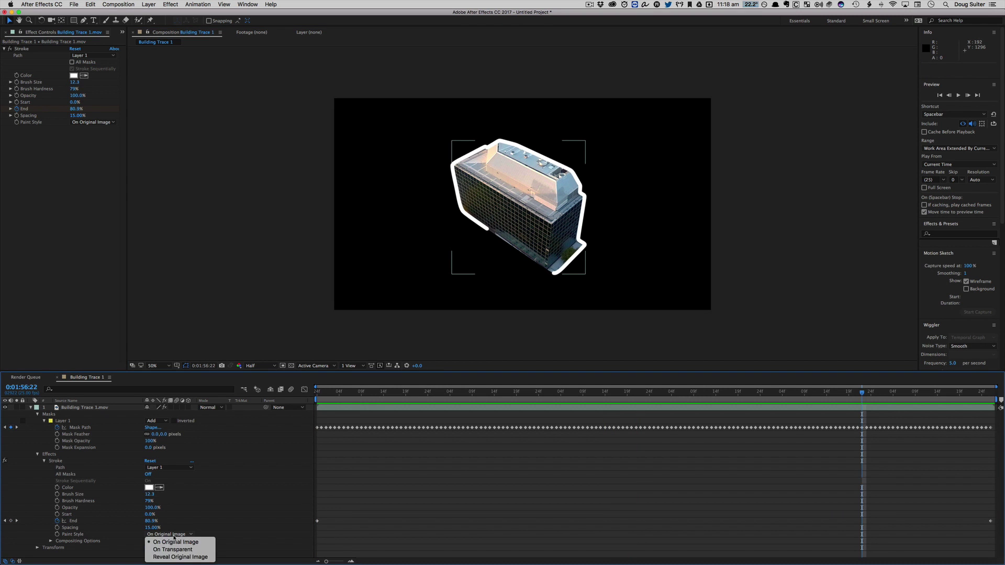
{"action": "left_click", "coordinate": [193, 550]}
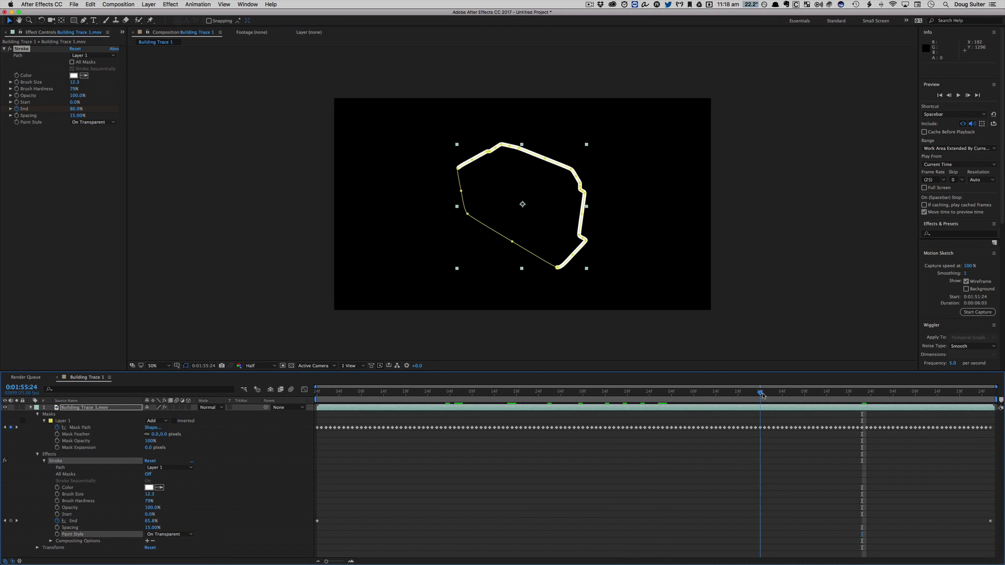
Queue the composition for rendering with the ProRes 4444 No Audio 1 output module, saving Building Trace 1.mov in the Renders folder.
{"action": "left_click", "coordinate": [92, 3]}
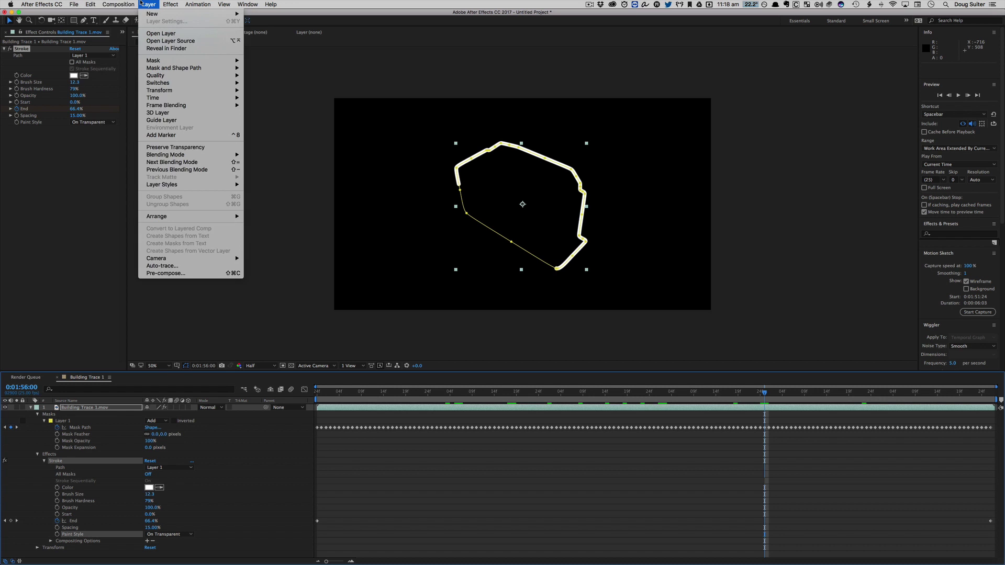
{"action": "mouse_move", "coordinate": [140, 103]}
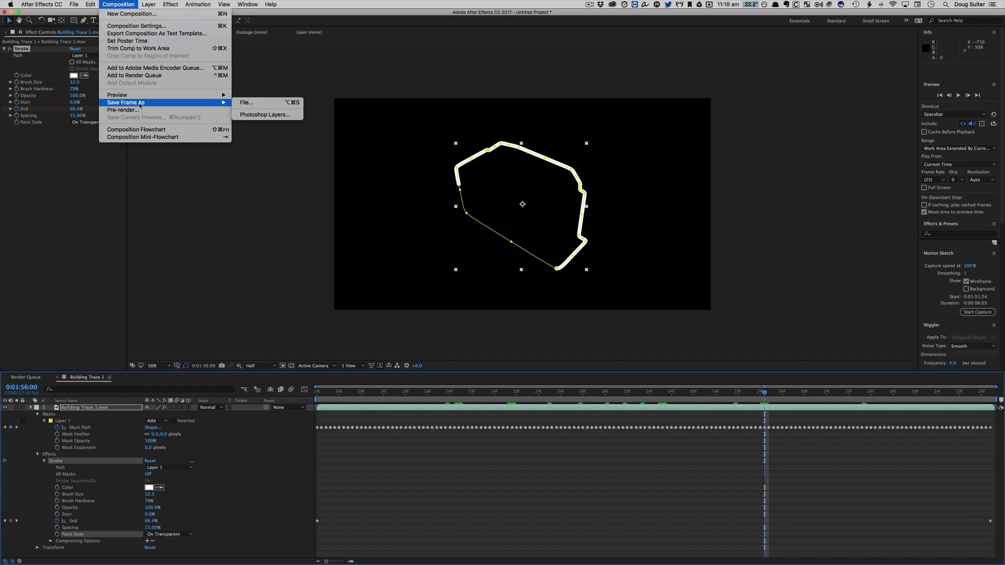
{"action": "left_click", "coordinate": [141, 76]}
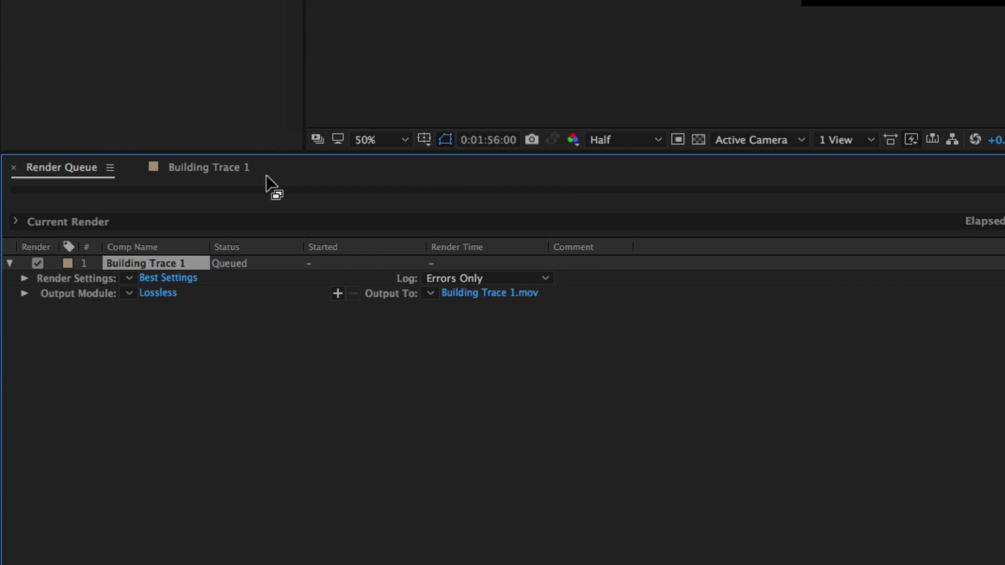
{"action": "left_click", "coordinate": [130, 293]}
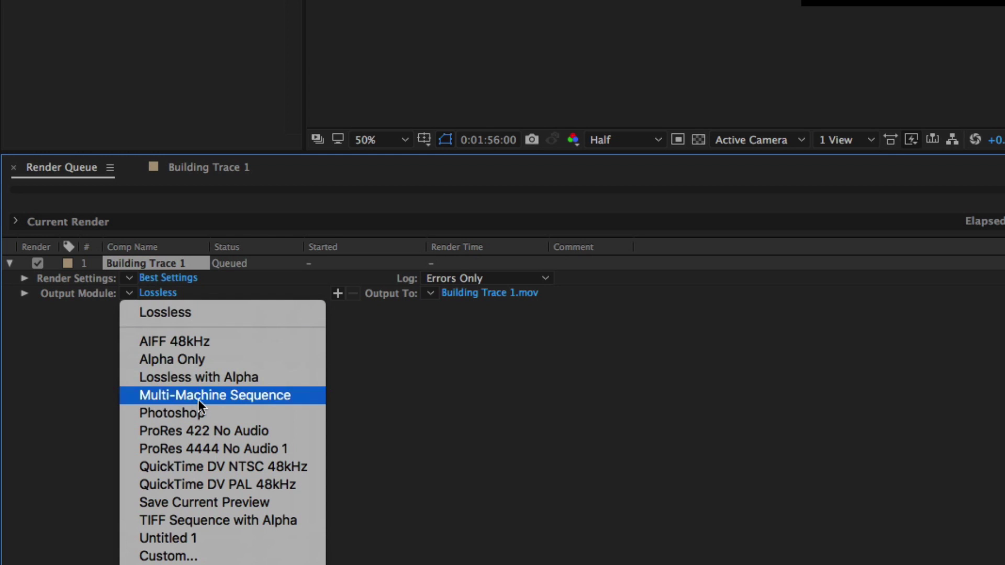
{"action": "left_click", "coordinate": [246, 449]}
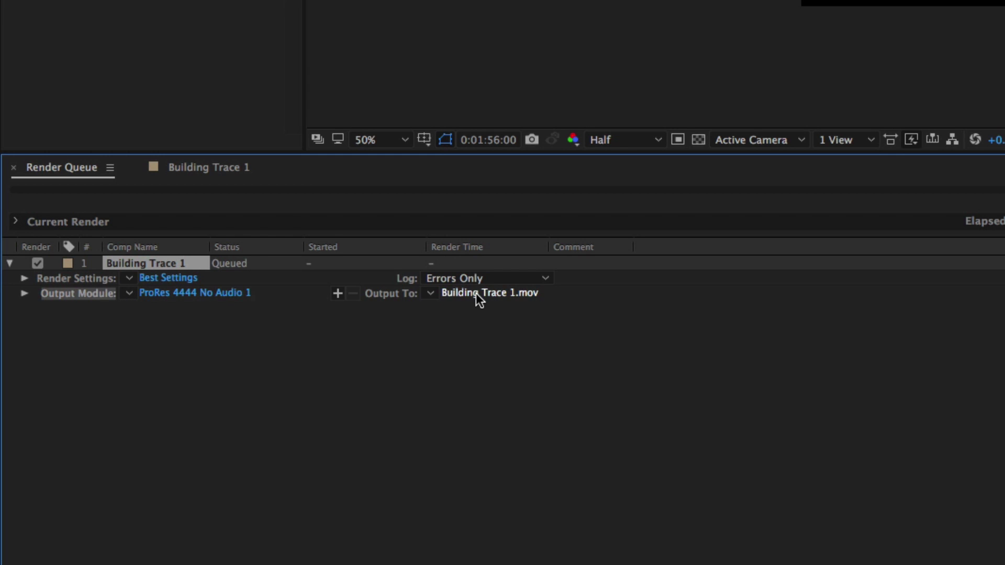
{"action": "left_click", "coordinate": [524, 298]}
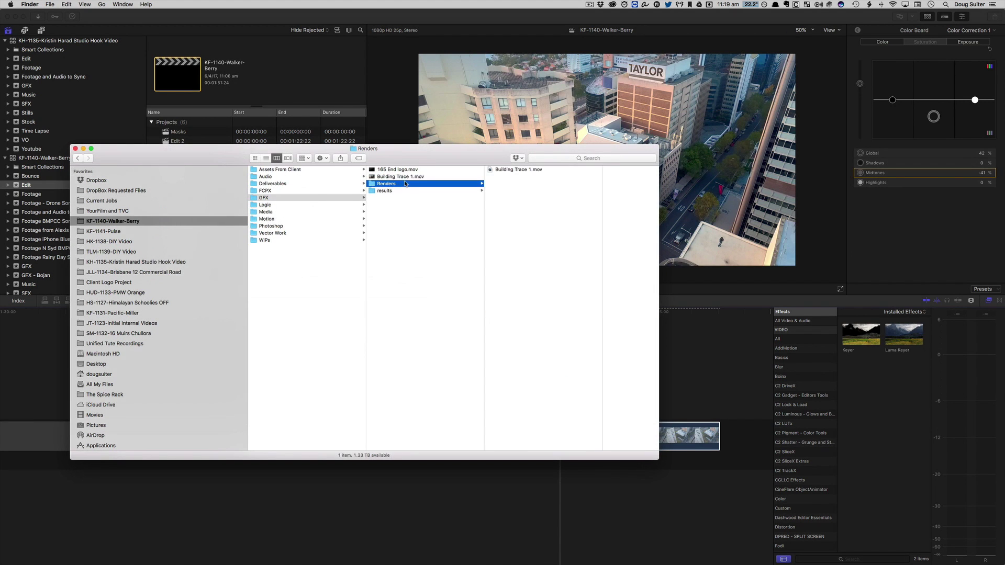
Preview the rendered Building Trace 1.mov and place it above the DJI_0959 clip, aligned to its start, in the Final Cut Pro timeline.
{"action": "key", "text": "space"}
{"action": "key", "text": "space"}
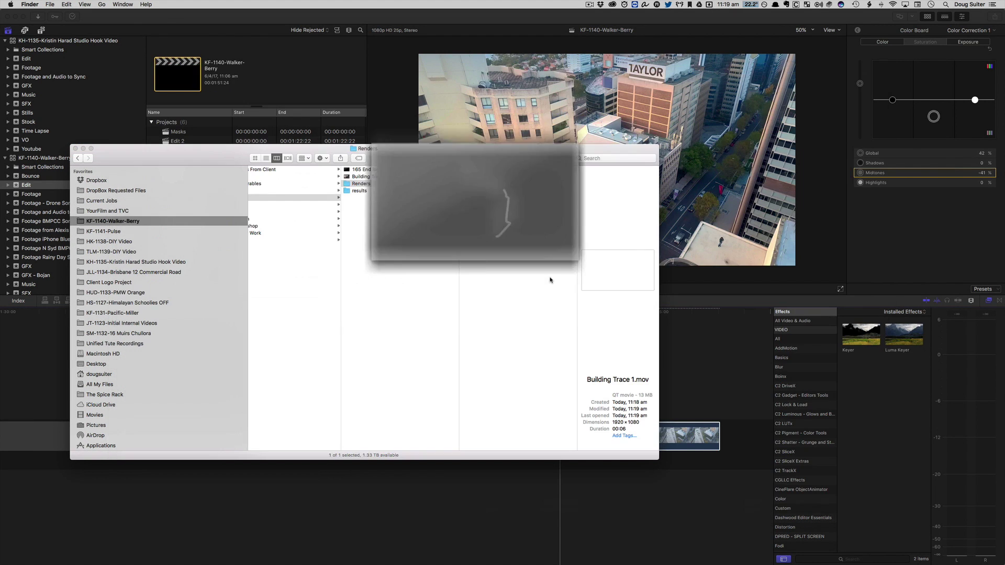
{"action": "left_click_drag", "start_coordinate": [382, 191], "coordinate": [626, 392]}
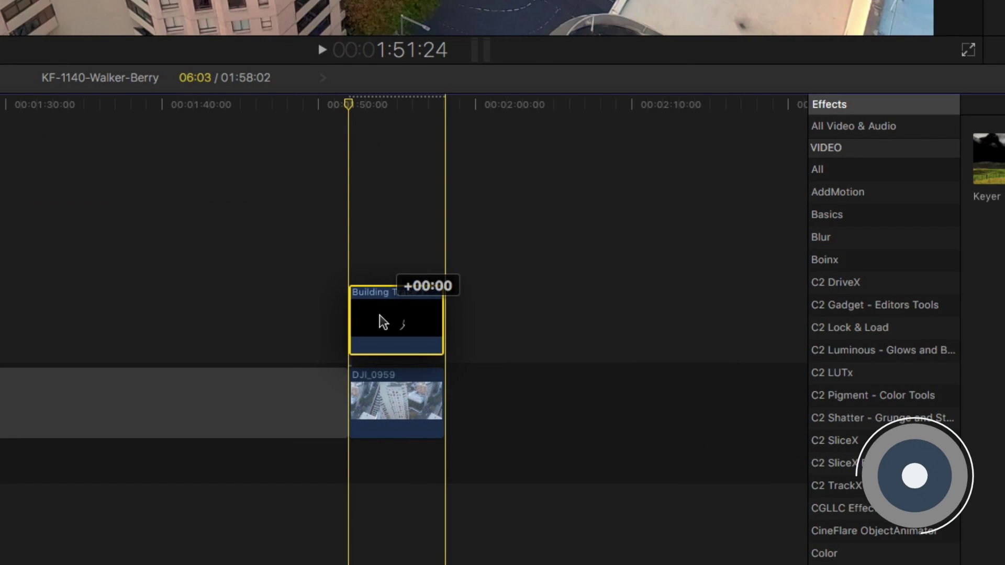
{"action": "left_click_drag", "start_coordinate": [379, 315], "coordinate": [371, 315]}
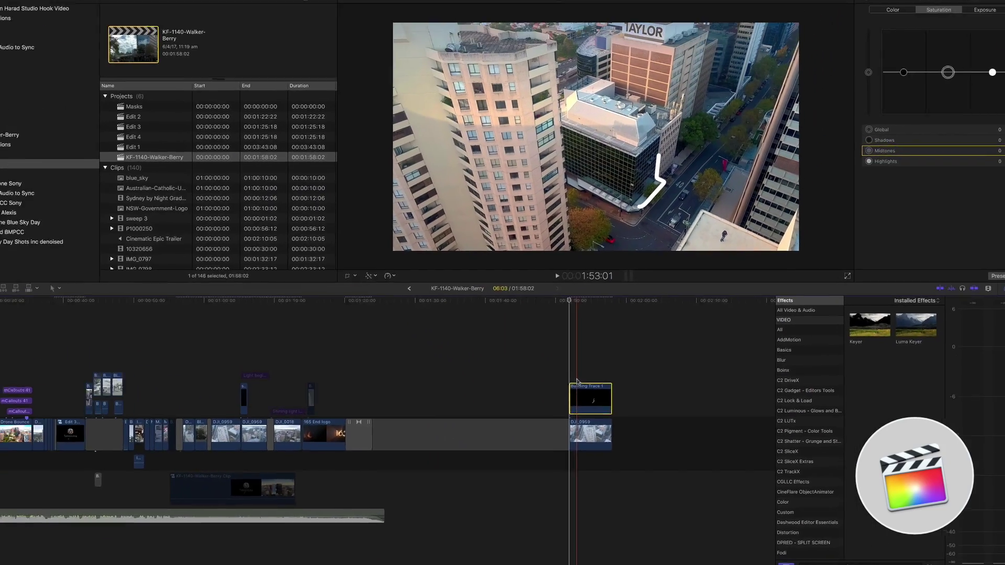
{"action": "key", "text": "space"}
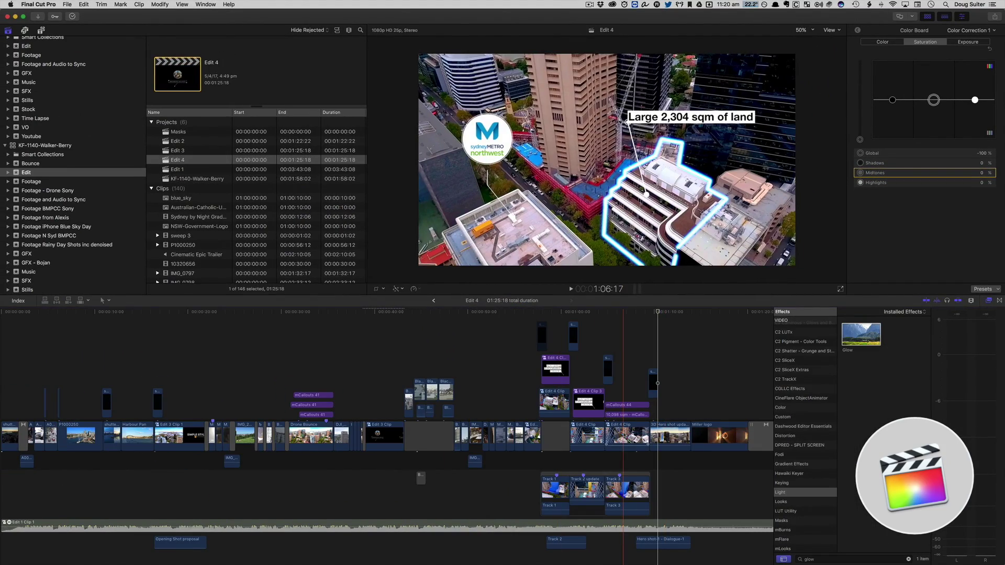
Copy the For GFX with handles trace inside Edit 4's compound clip and paste only its Optical Glow effect onto the Building Trace 1 clip.
{"action": "double_click", "coordinate": [623, 434]}
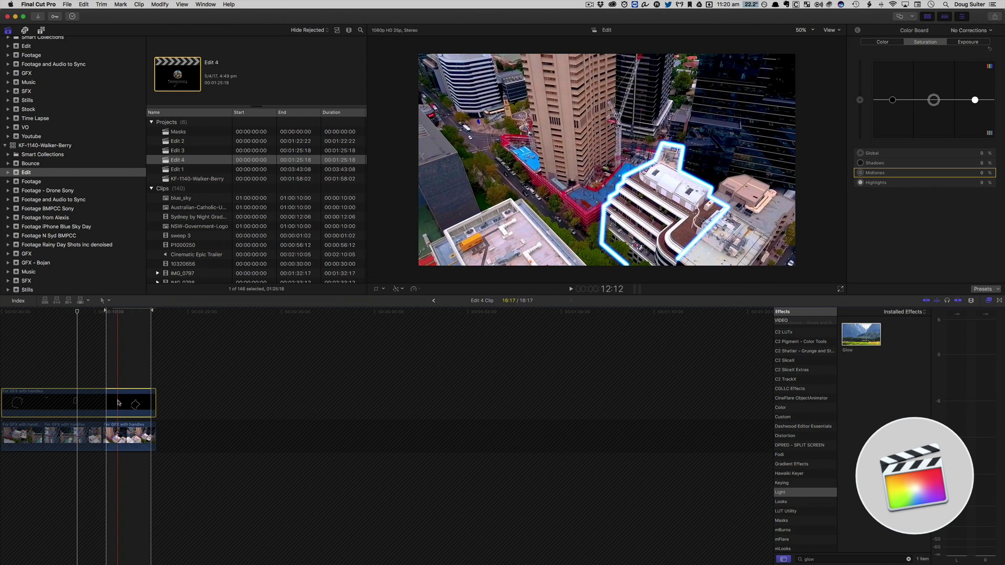
{"action": "key", "text": "super+bracketleft"}
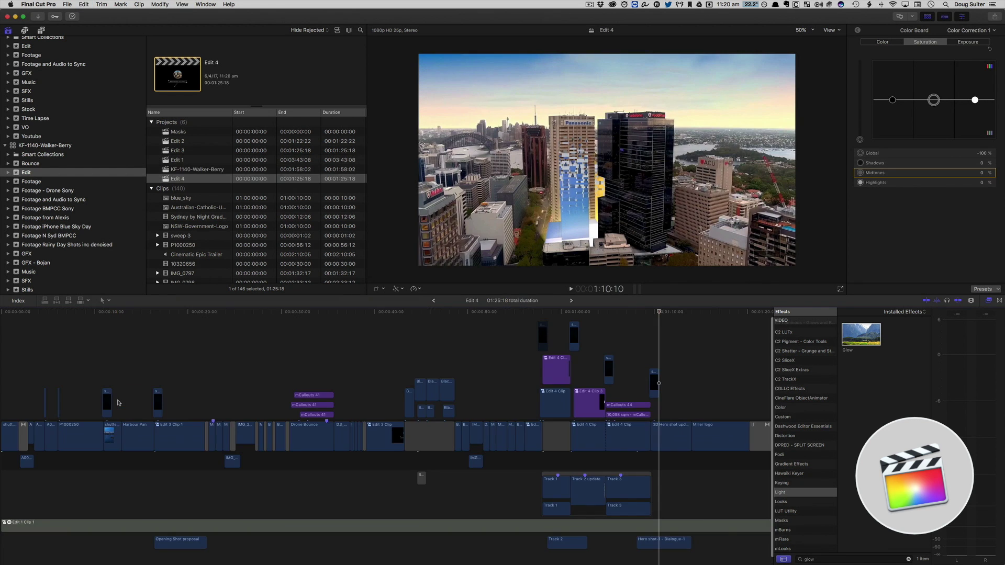
{"action": "left_click", "coordinate": [555, 411]}
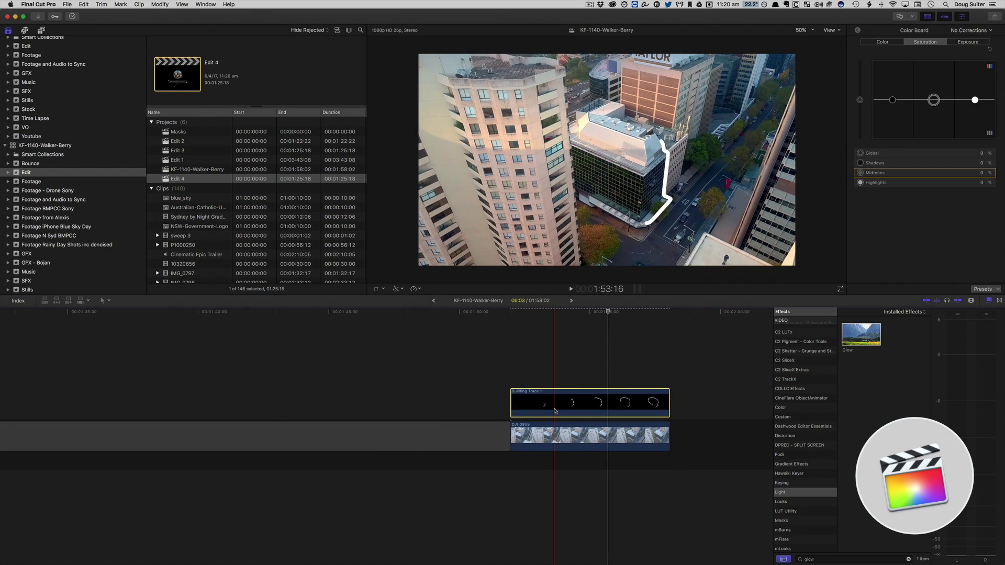
{"action": "key", "text": "super+shift+v"}
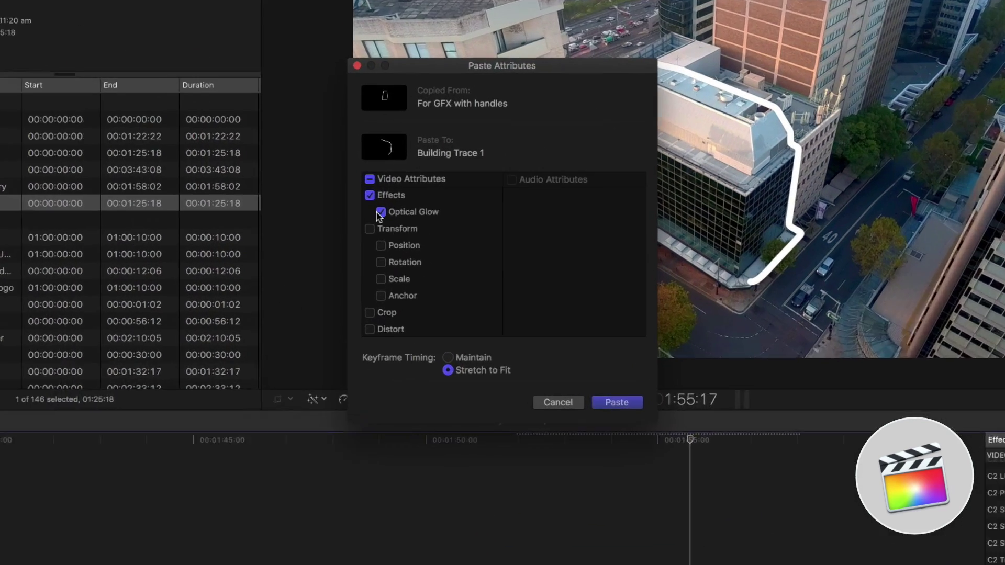
{"action": "scroll", "coordinate": [454, 209], "scroll_direction": "down", "scroll_amount": 3}
{"action": "scroll", "coordinate": [383, 288], "scroll_direction": "up", "scroll_amount": 3}
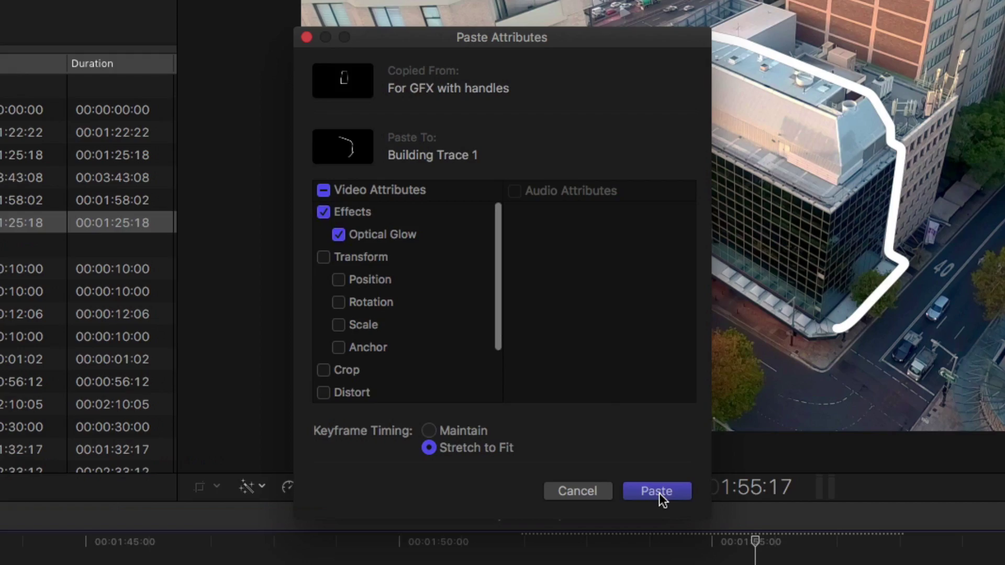
{"action": "left_click", "coordinate": [652, 495]}
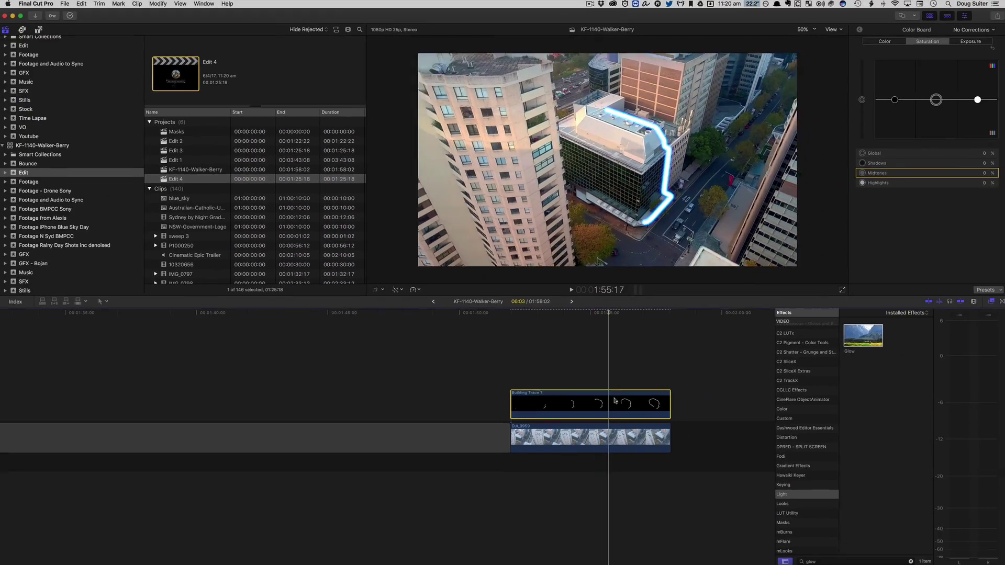